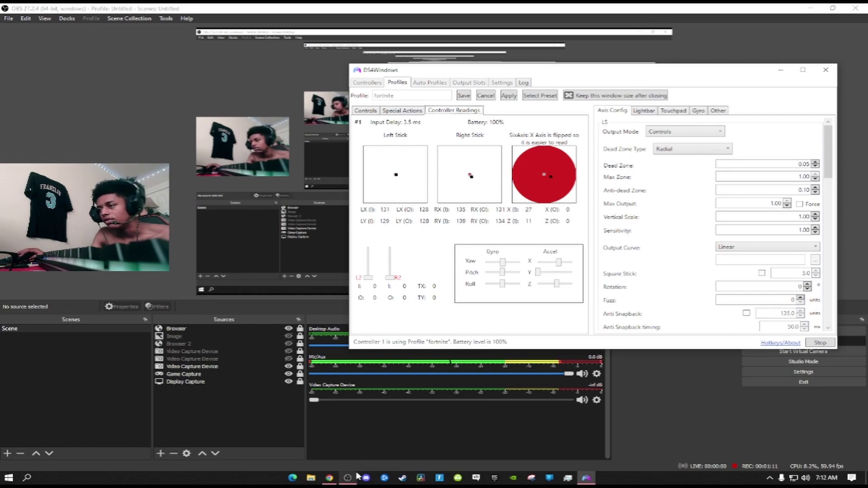
Note the 3.5 ms input delay in DS4Windows, then bring up the hidusbf GitHub repository page
mouse_move(347, 477)
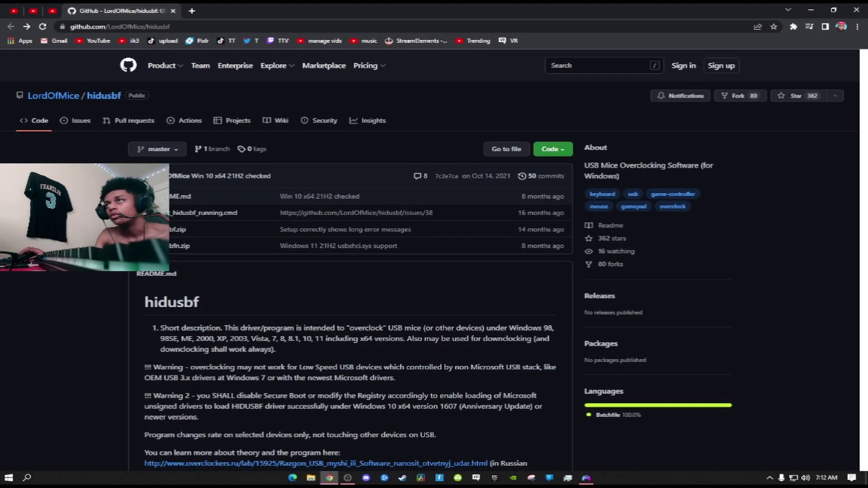
Download hidusbf.zip from the repository and show the downloaded archive in its folder
click(172, 231)
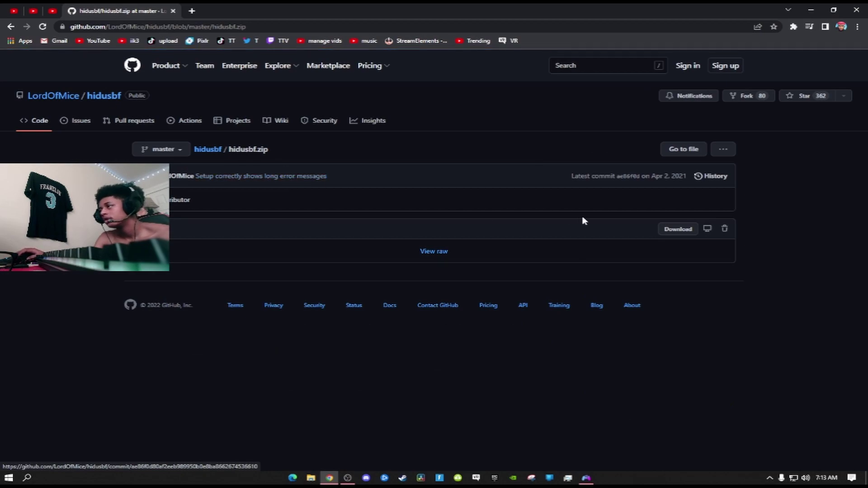
click(679, 230)
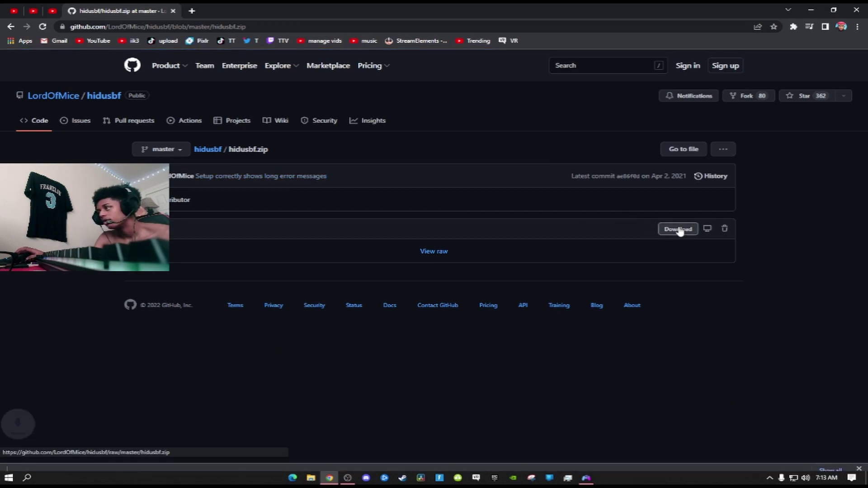
click(107, 460)
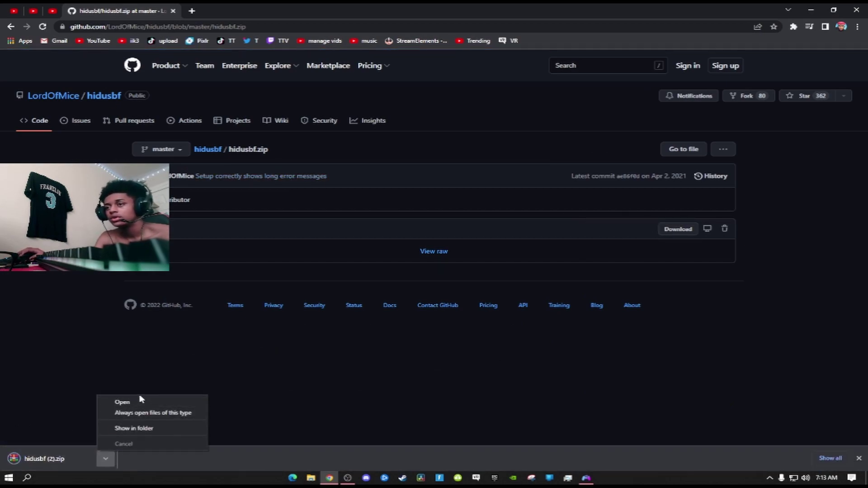
click(142, 429)
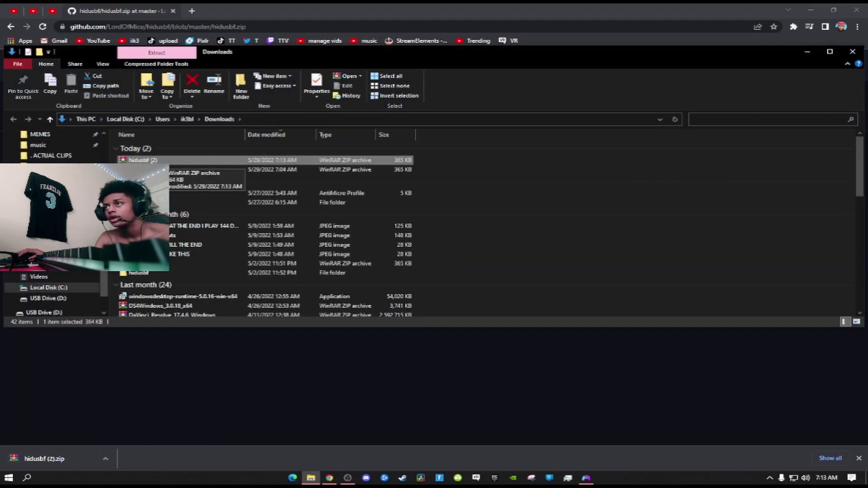
Select the hidusbf (2) archive in Downloads and bring up its extract and context-menu actions
key(F2)
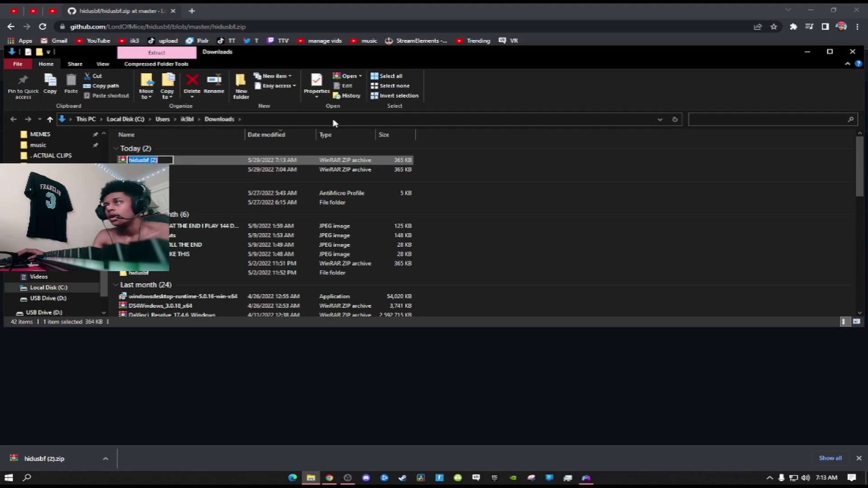
click(165, 54)
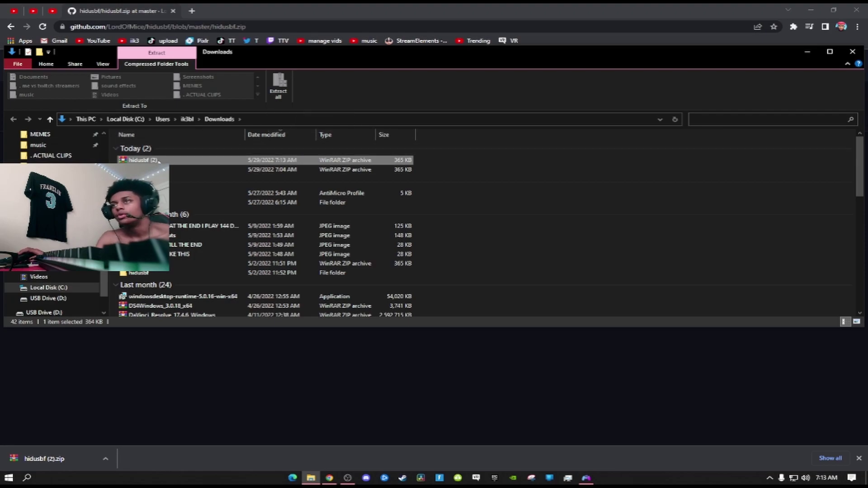
right_click(158, 161)
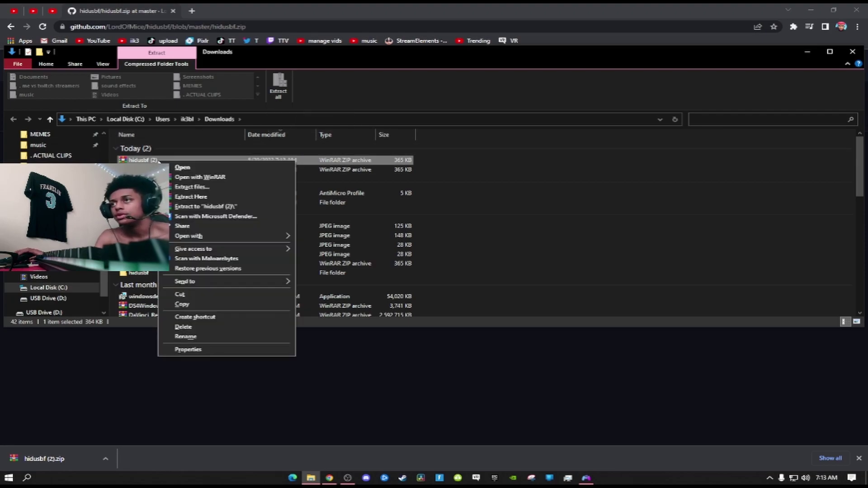
Open hidusbf (2) in WinRAR, dismiss the licence reminder, and select setup.exe in DRIVER
click(199, 178)
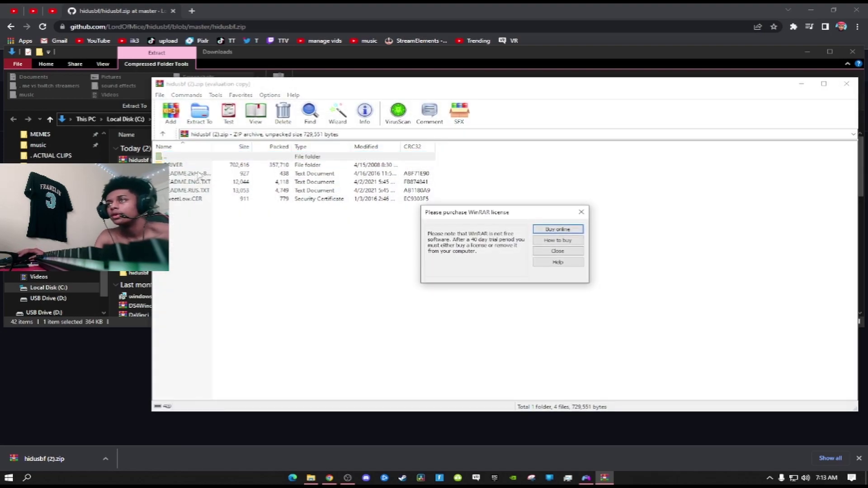
click(582, 215)
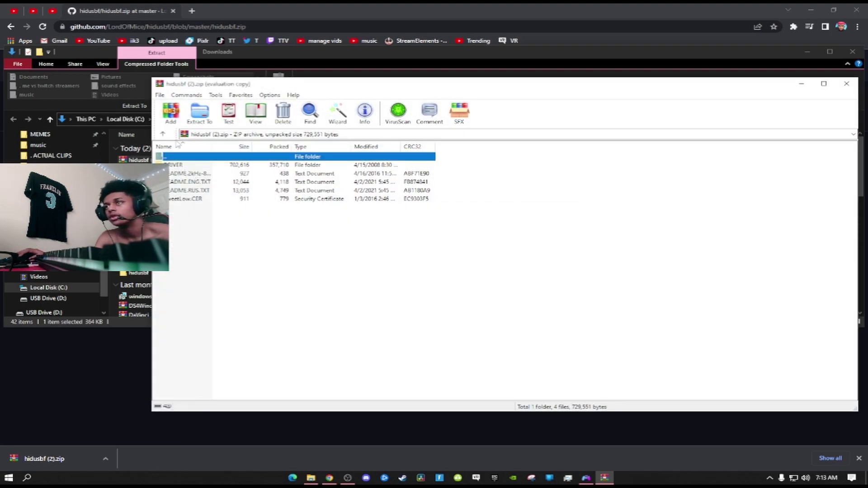
double_click(183, 165)
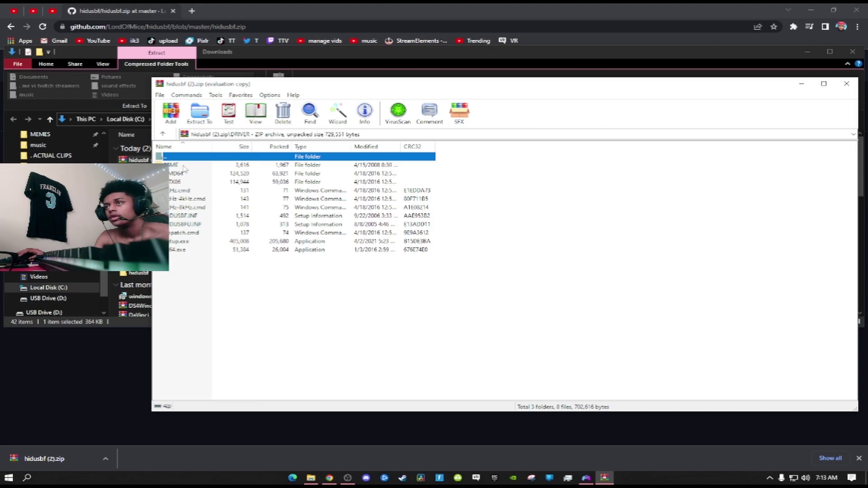
click(180, 241)
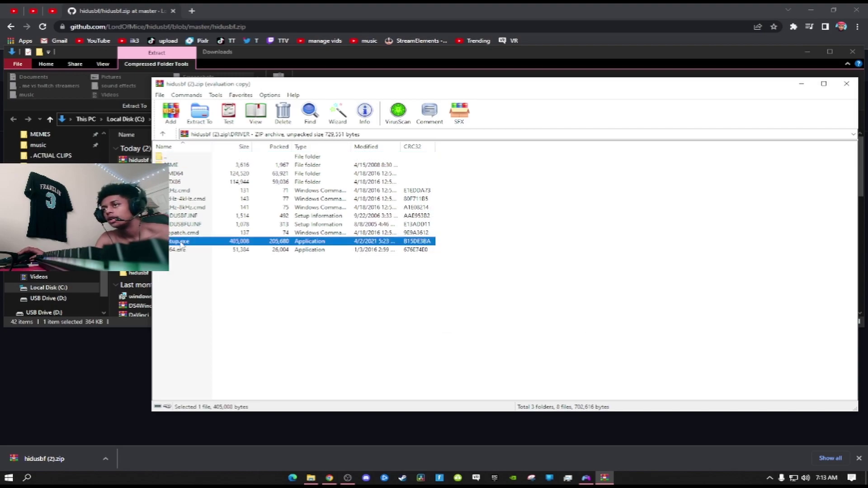
Launch setup.exe, list HID devices instead of mice, and select the wireless controller entry
double_click(181, 241)
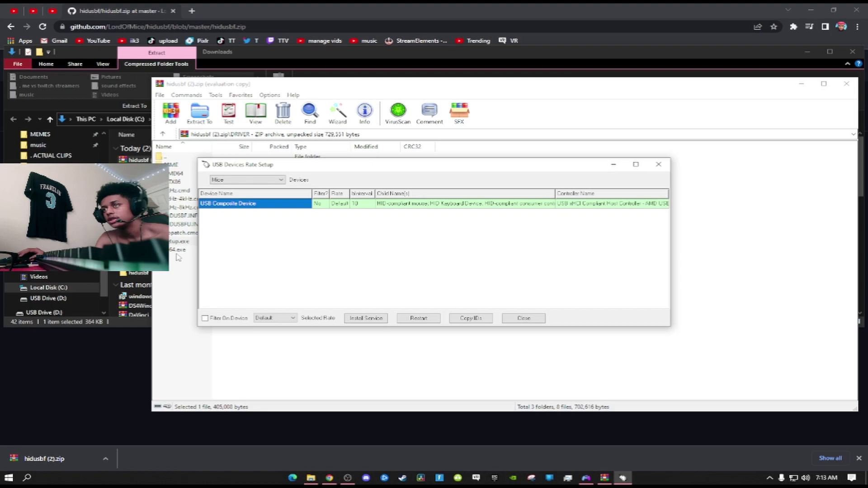
click(247, 182)
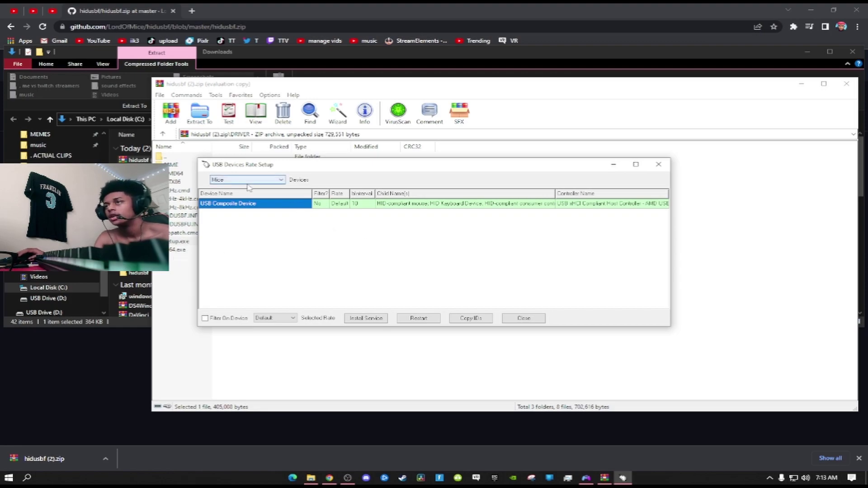
click(246, 185)
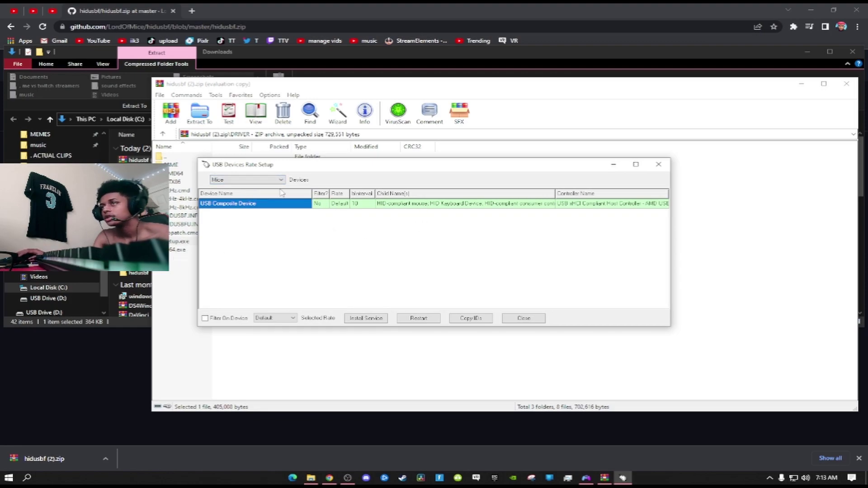
click(247, 180)
click(244, 203)
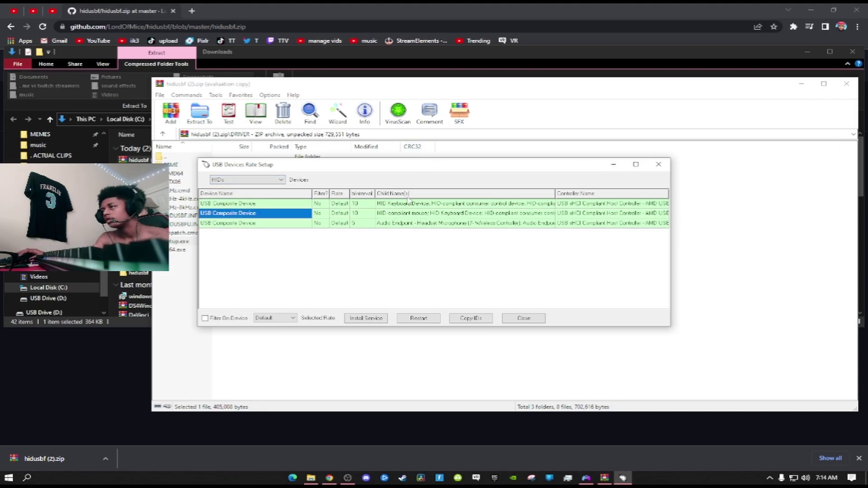
click(467, 223)
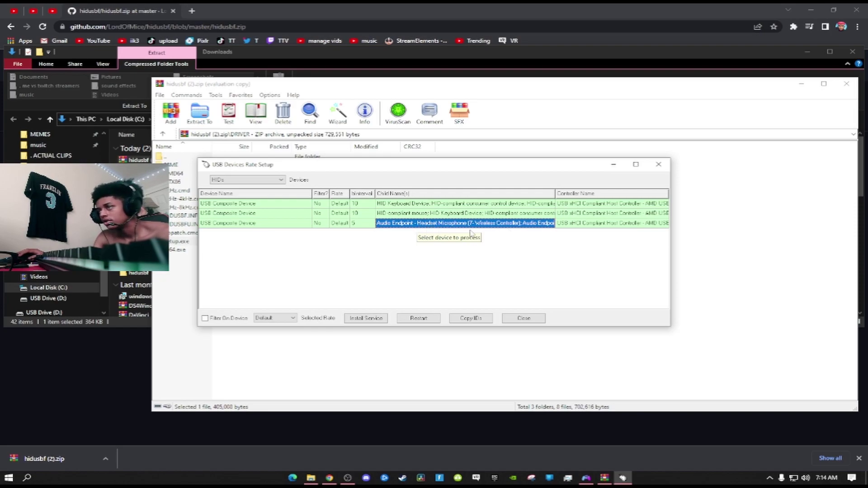
Set the controller's rate to 1000, install the service, and enable Filter On Device
click(366, 319)
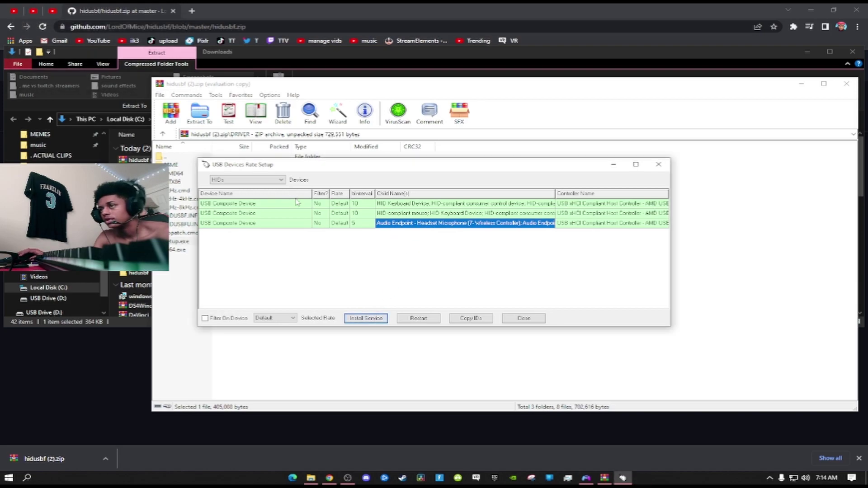
click(284, 319)
click(261, 332)
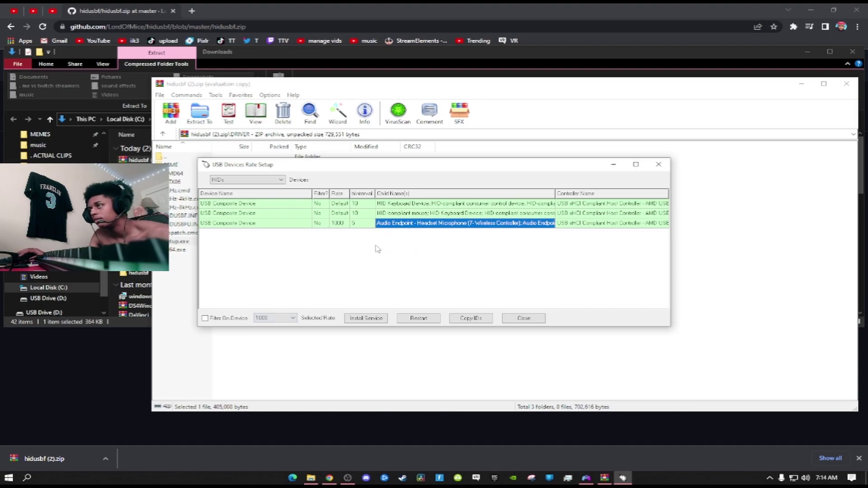
click(262, 319)
click(266, 332)
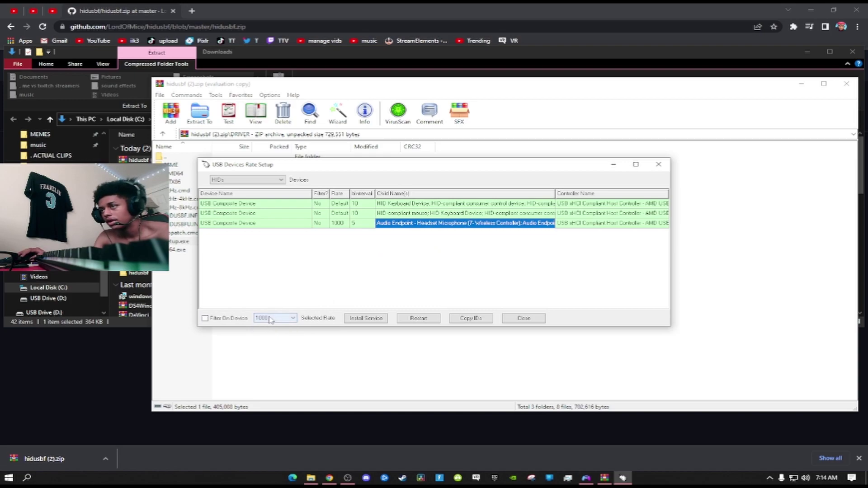
click(353, 319)
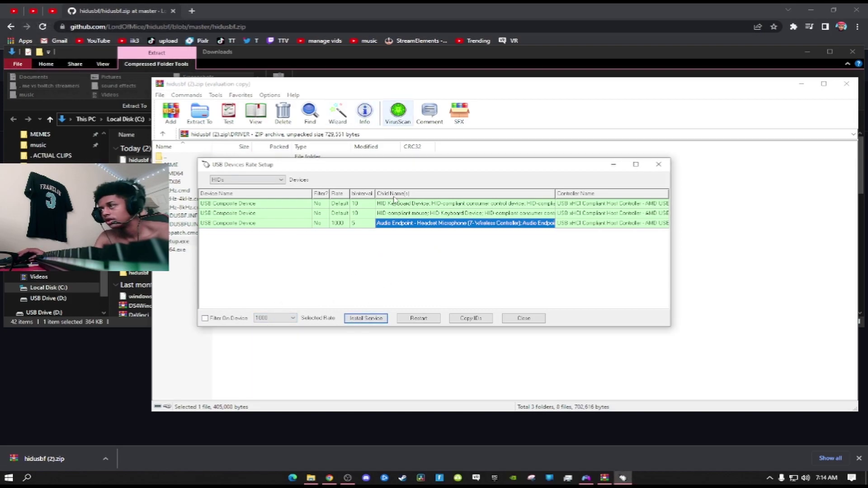
click(206, 319)
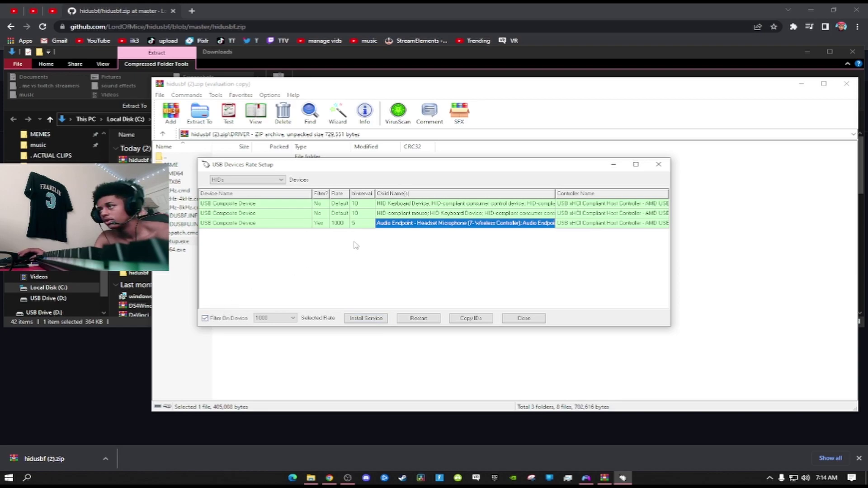
Reinstall the service, list only HIDUSBF devices to confirm the controller, then close the tool and WinRAR
click(365, 318)
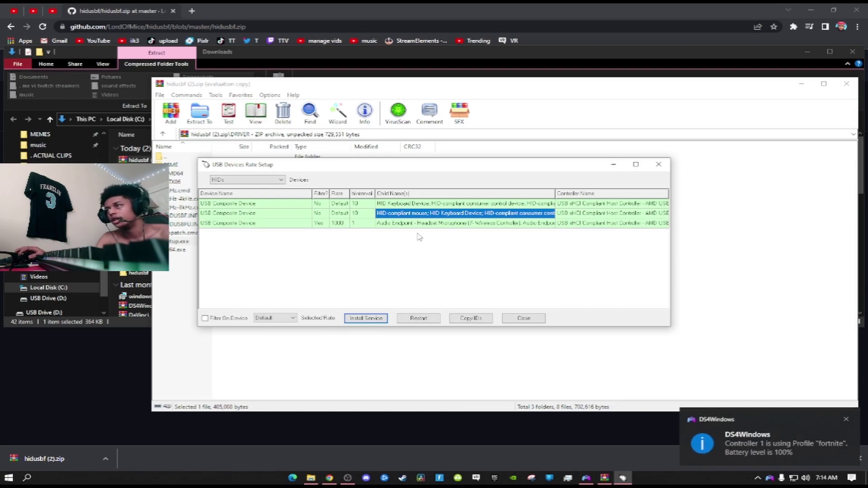
click(241, 181)
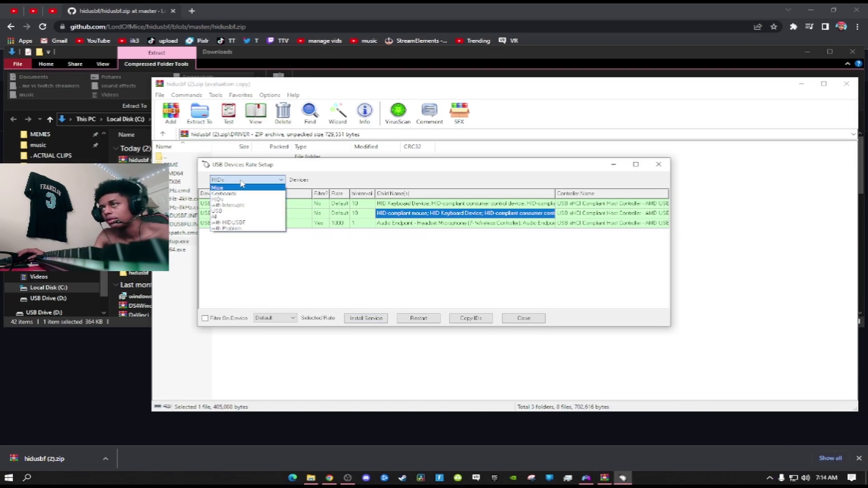
click(237, 223)
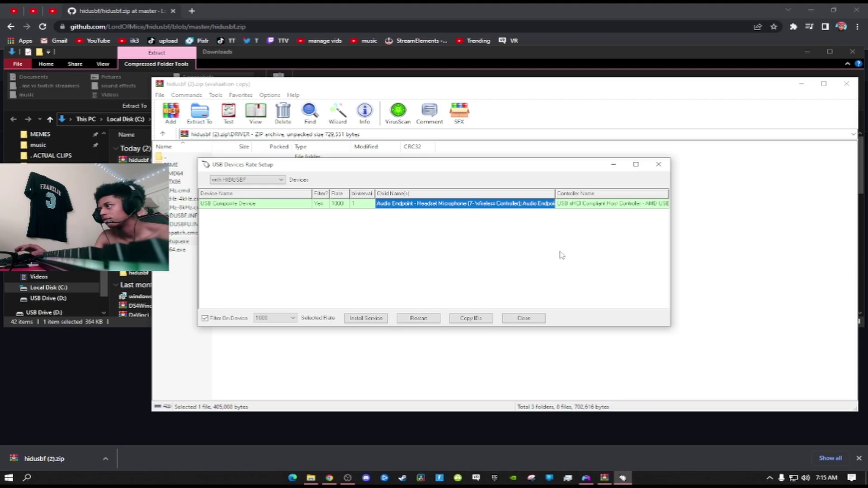
click(658, 164)
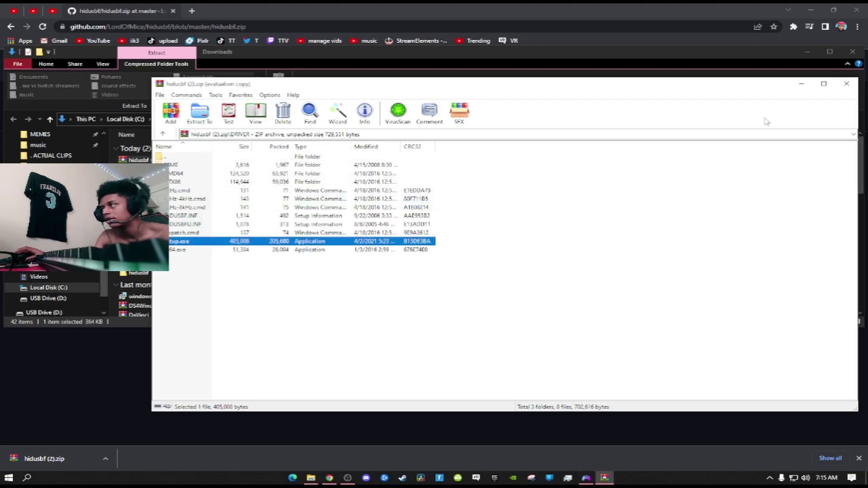
click(846, 84)
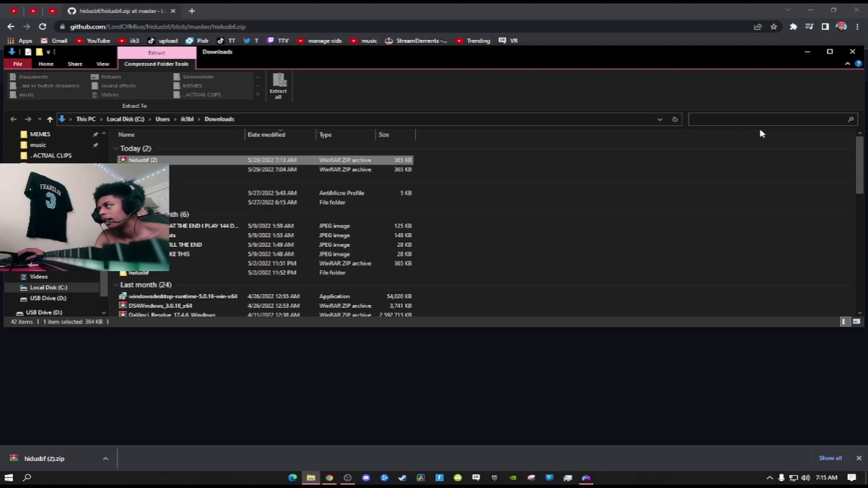
Close the Downloads window and open DS4Windows, whose readings now show 0.5 ms delay
click(851, 54)
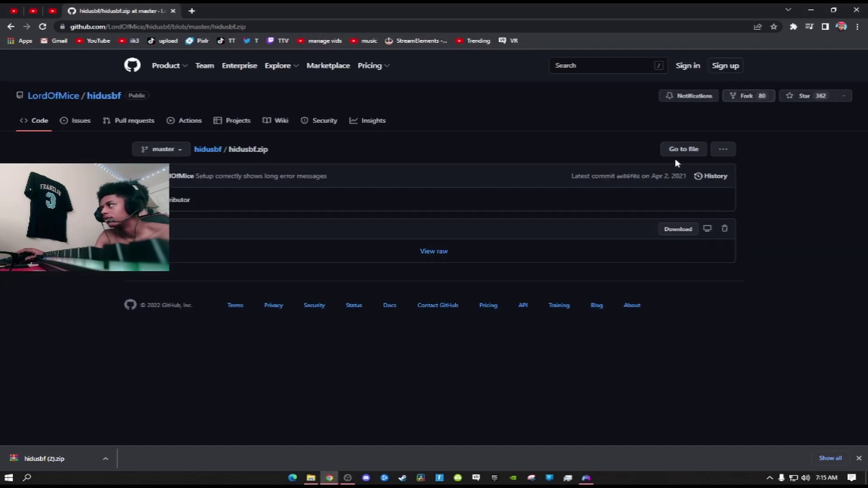
click(587, 478)
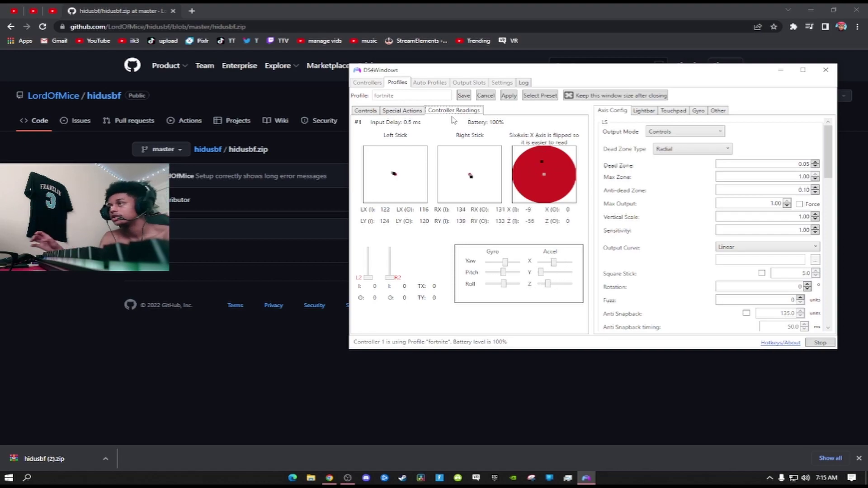
Close the profile editor and exit DS4Windows, confirming controllers will be disconnected
click(826, 69)
click(717, 70)
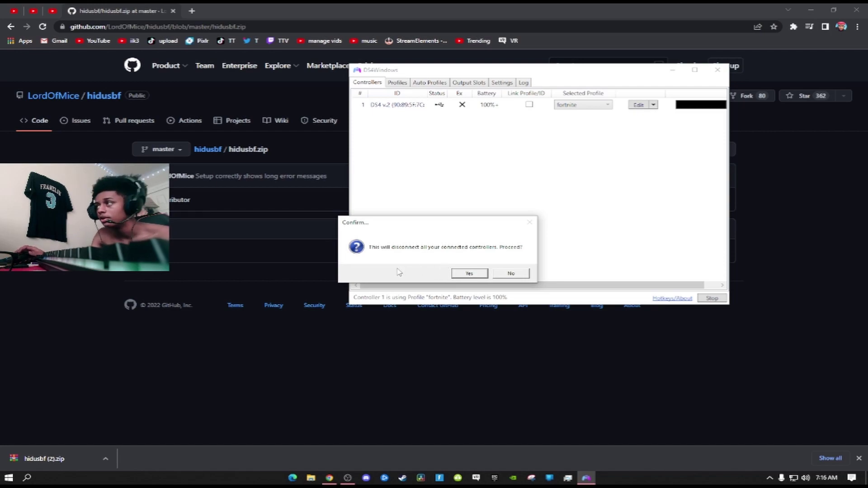
click(470, 274)
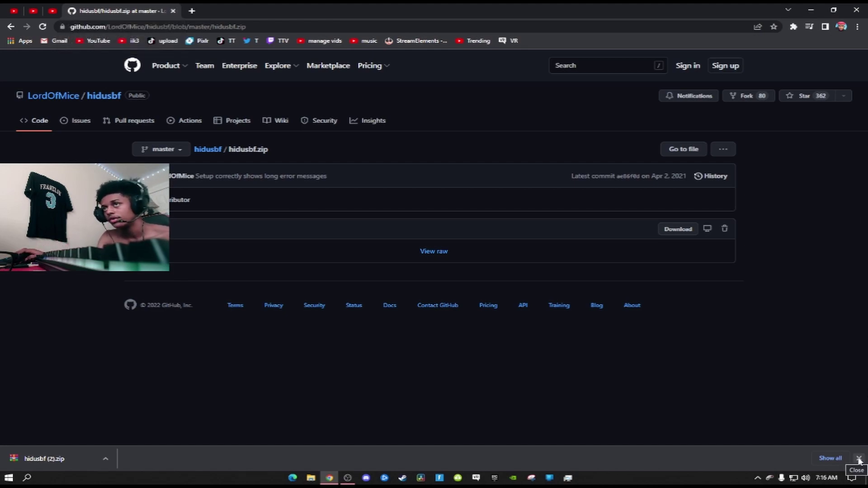
Minimize Chrome so the OBS Studio window with its recording scene is visible
mouse_move(290, 77)
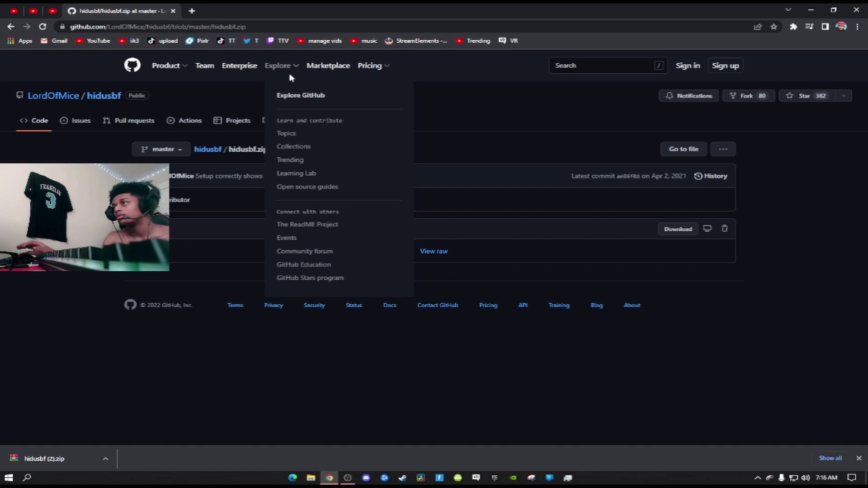
click(812, 9)
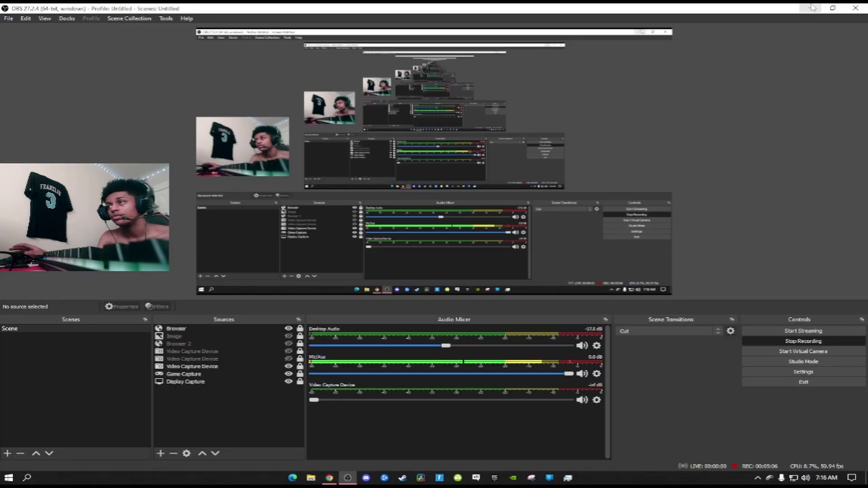